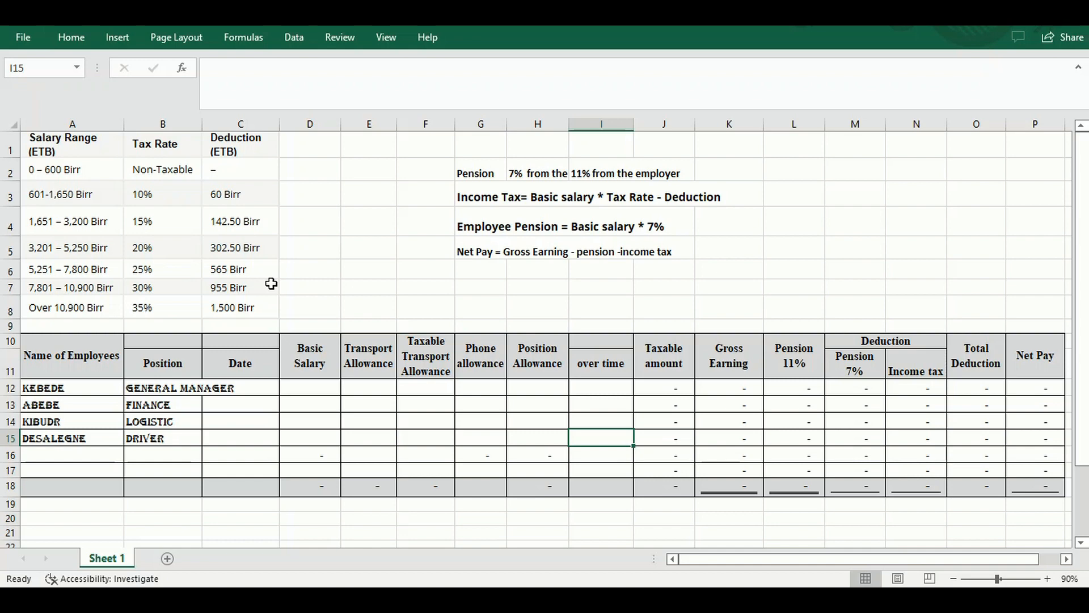
Review the pension, income tax, employee pension and net pay rules noted in cells G2 to G5
{"action": "left_click", "coordinate": [475, 175]}
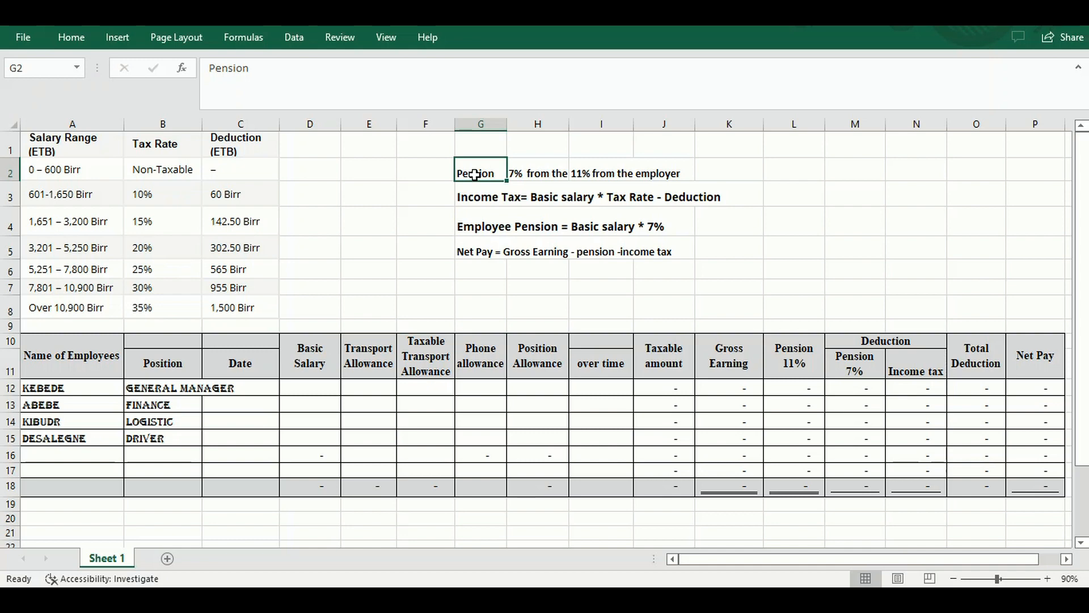
{"action": "left_click", "coordinate": [475, 200]}
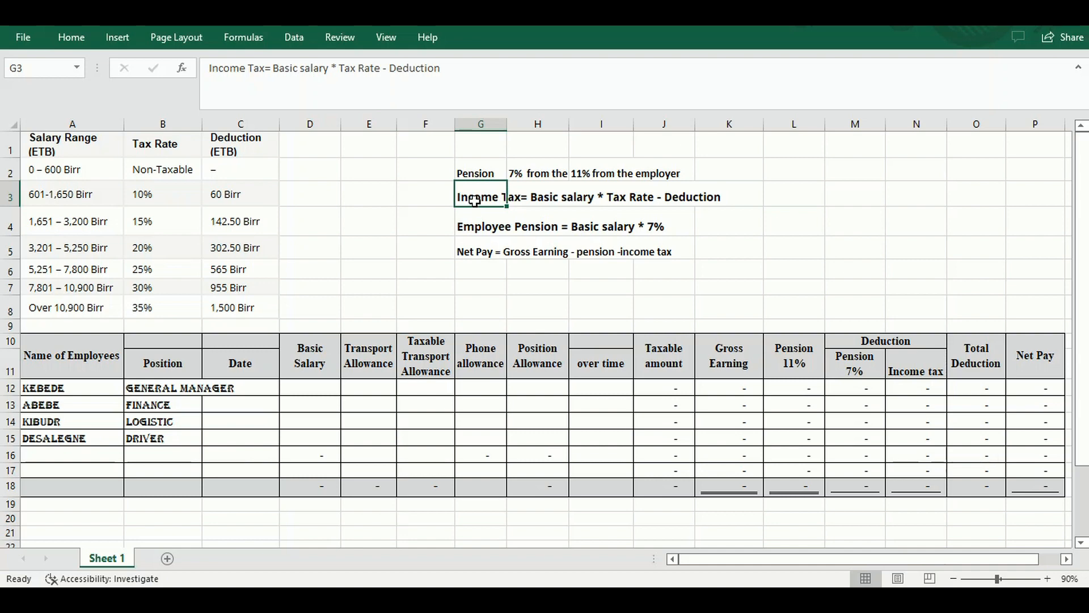
{"action": "left_click", "coordinate": [475, 228]}
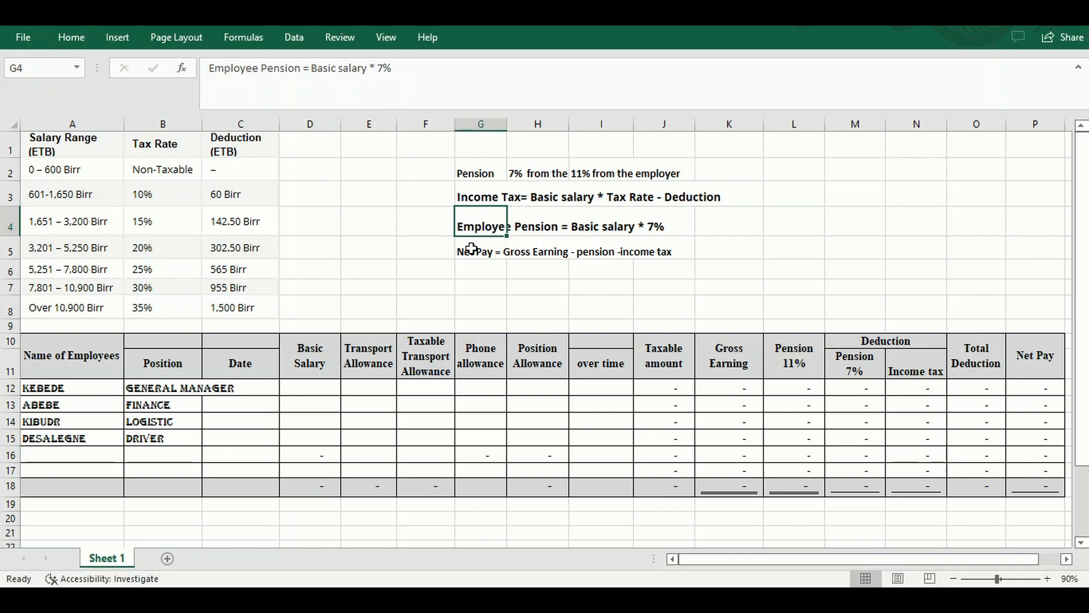
{"action": "left_click", "coordinate": [472, 250]}
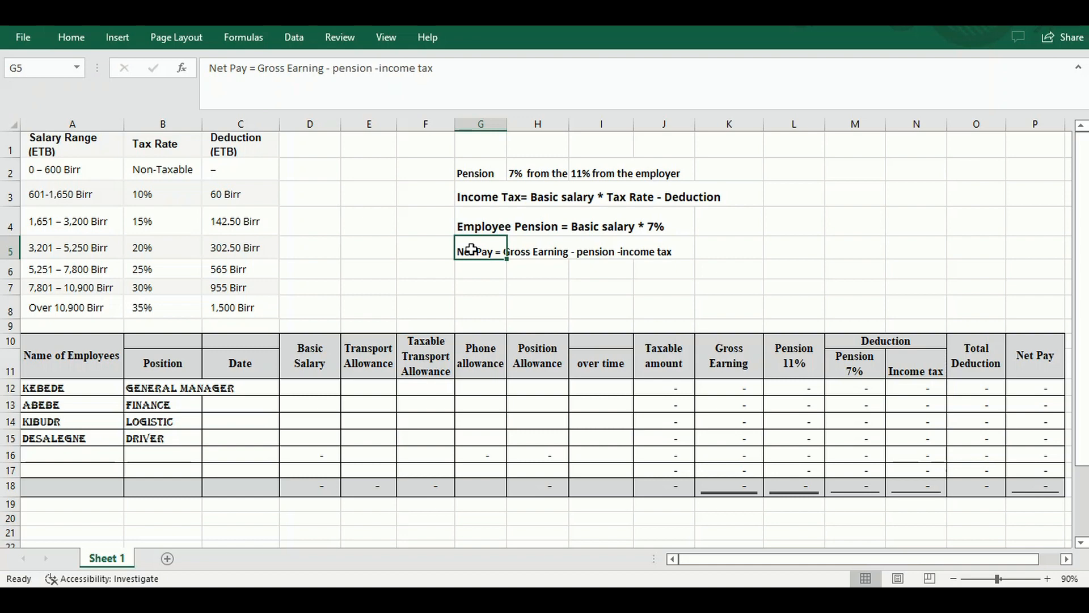
Enter basic salaries of 12,000 for the general manager and 8,000 for the finance employee in D12 and D13
{"action": "left_click", "coordinate": [267, 386]}
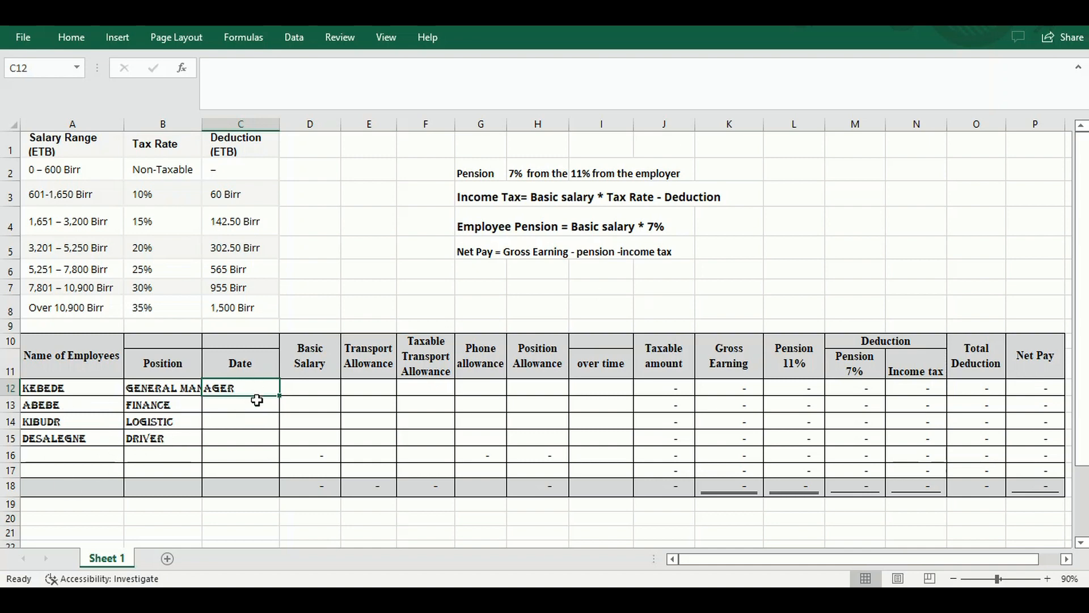
{"action": "left_click", "coordinate": [320, 388]}
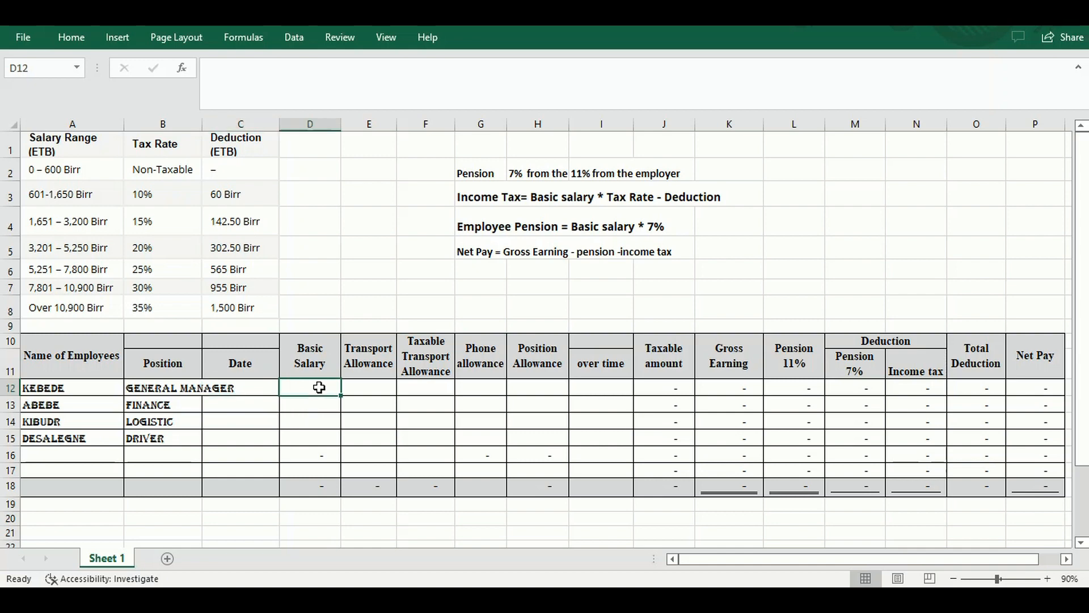
{"action": "type", "text": "12"}
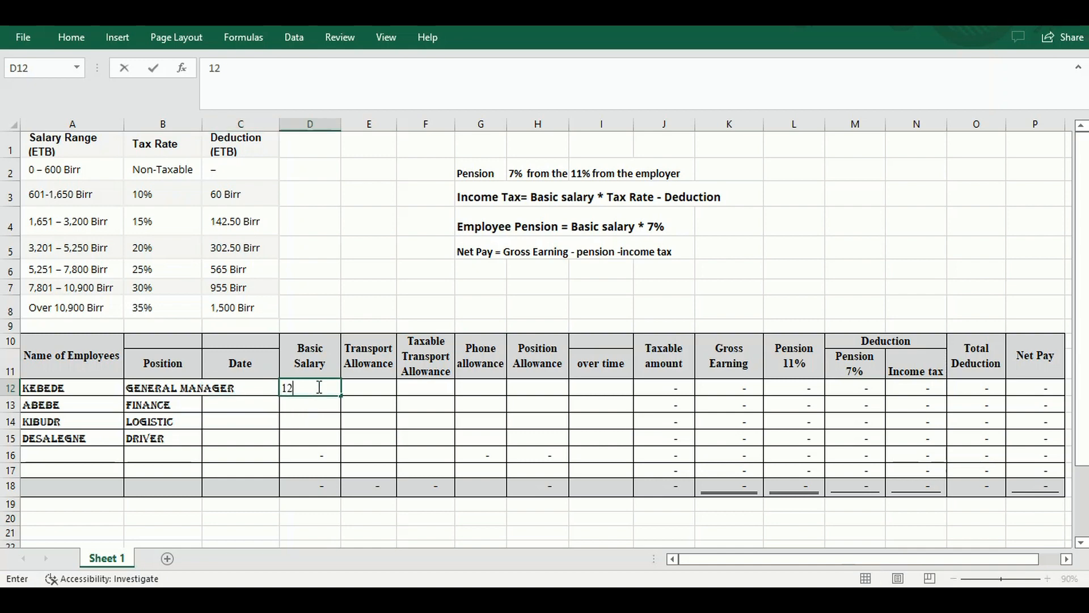
{"action": "type", "text": ",00000"}
{"action": "key", "text": "Return"}
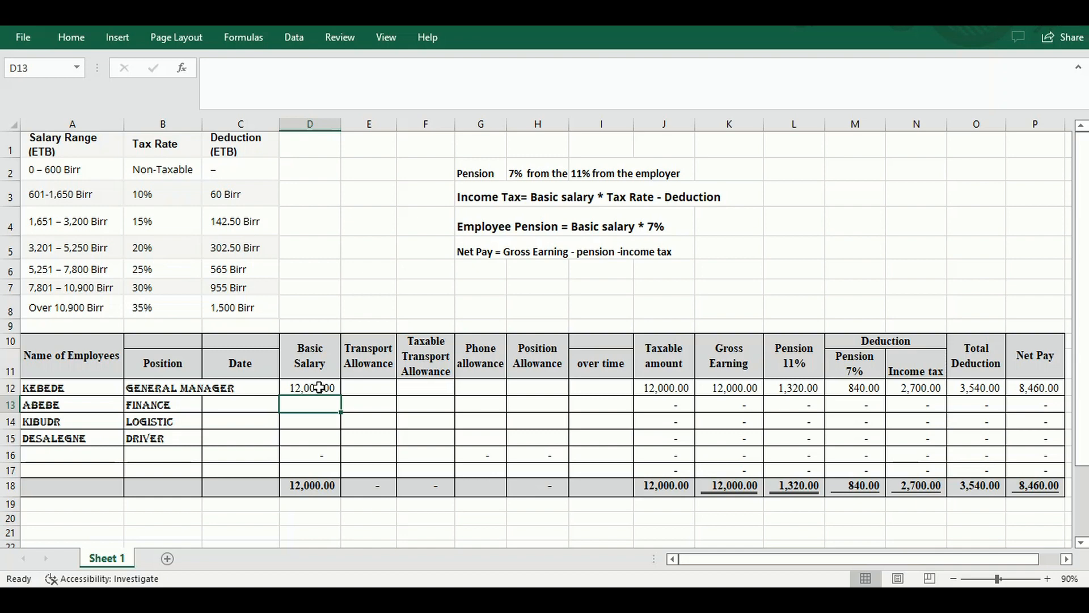
{"action": "type", "text": "8,00"}
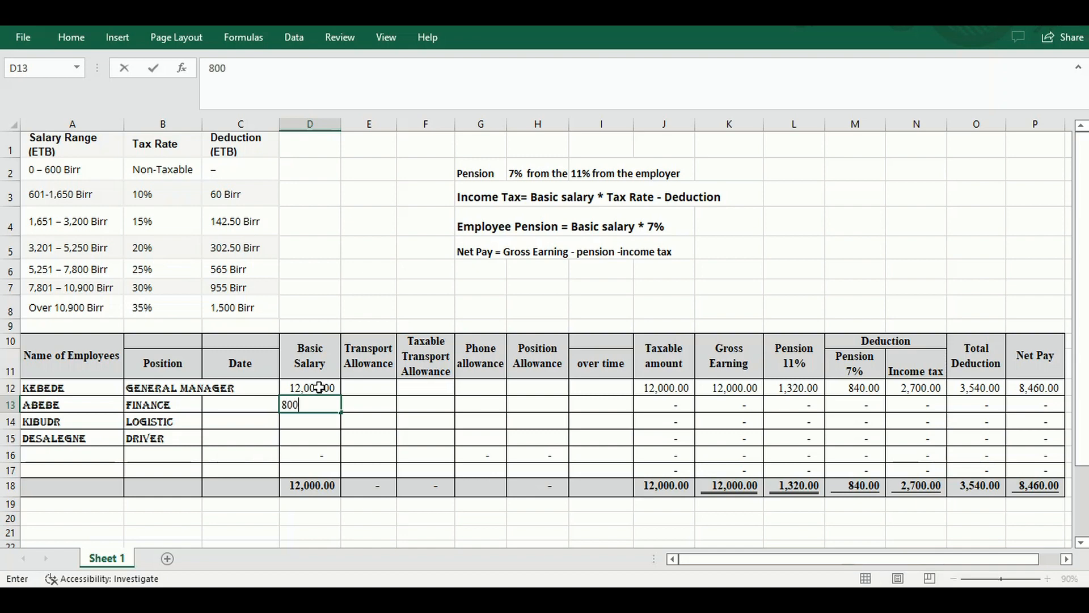
{"action": "type", "text": "0"}
{"action": "key", "text": "Return"}
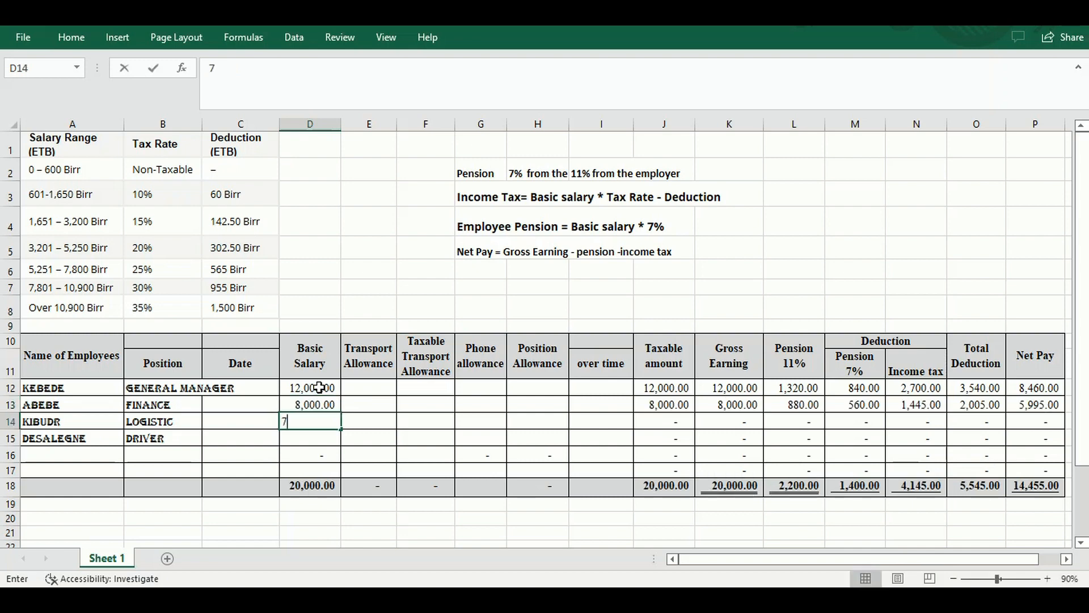
Enter basic salaries of 7,500 for the logistic employee and 5,000 for the driver in D14 and D15
{"action": "type", "text": "7500"}
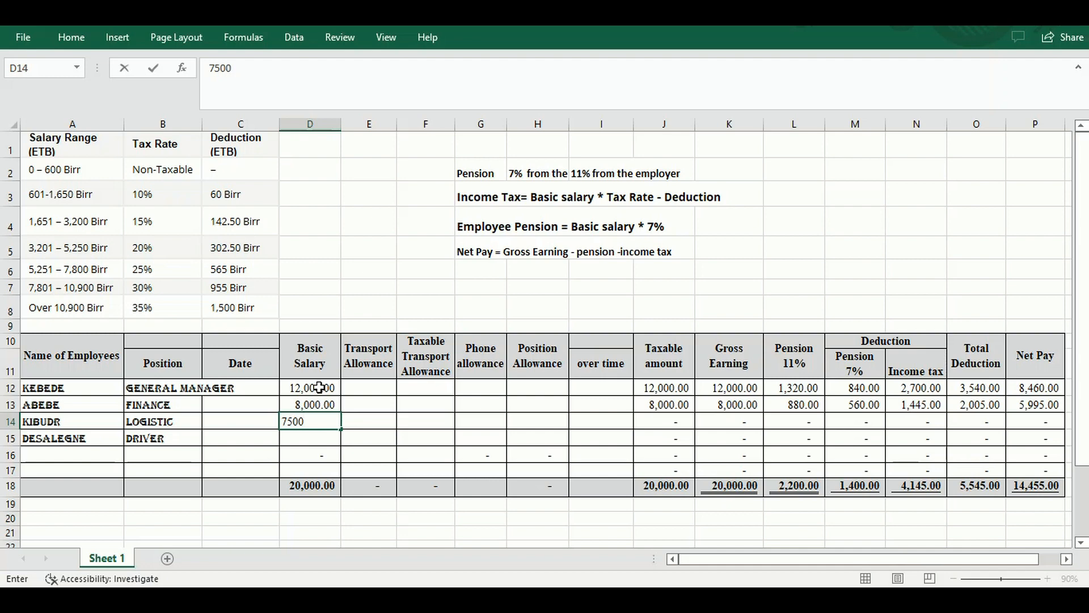
{"action": "key", "text": "Return"}
{"action": "type", "text": "5"}
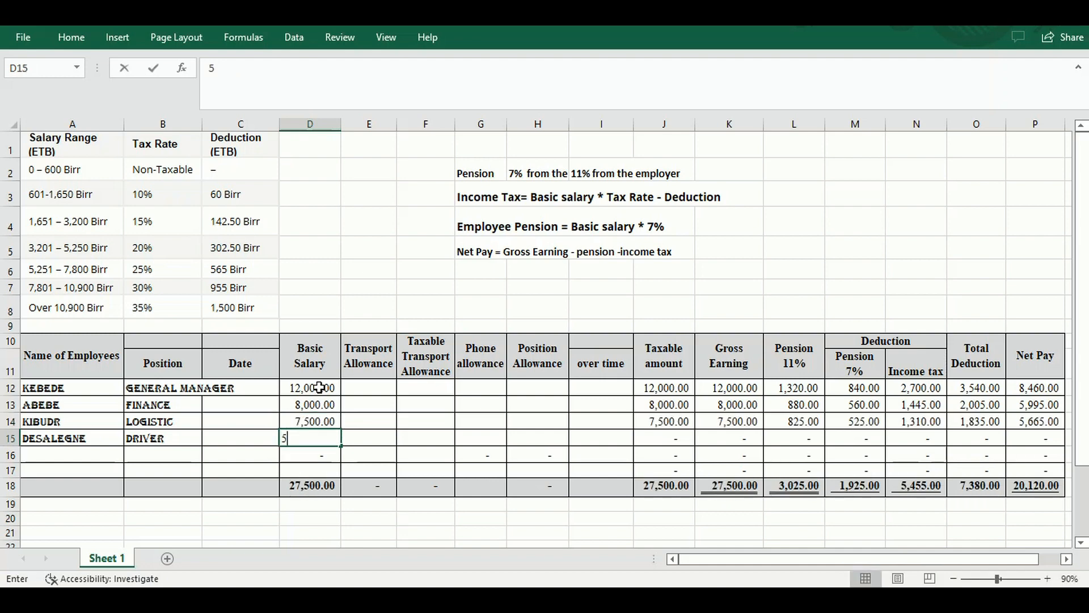
{"action": "type", "text": "000"}
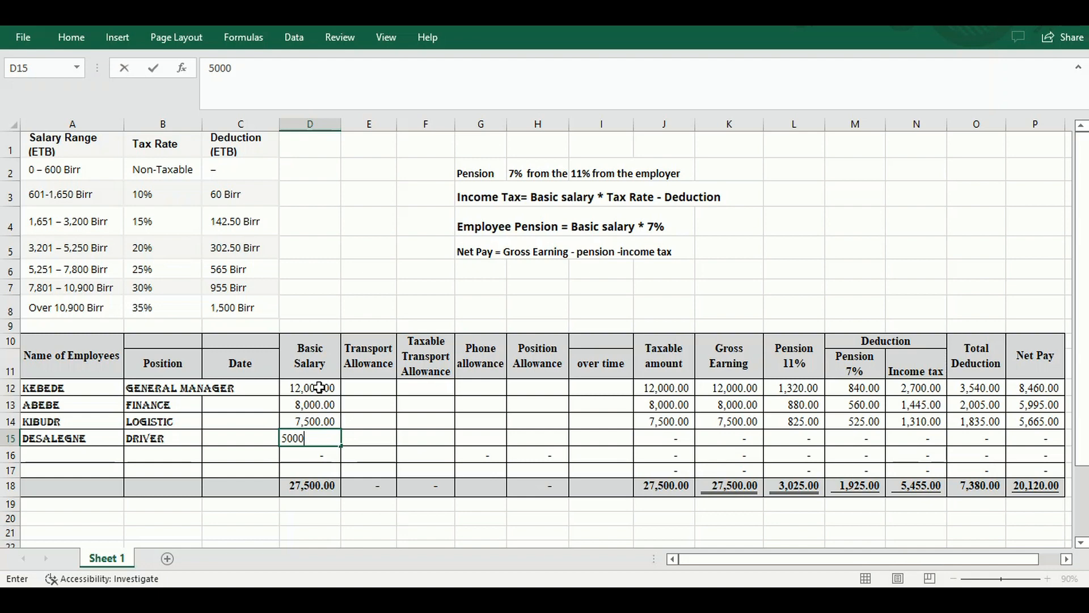
{"action": "key", "text": "Return"}
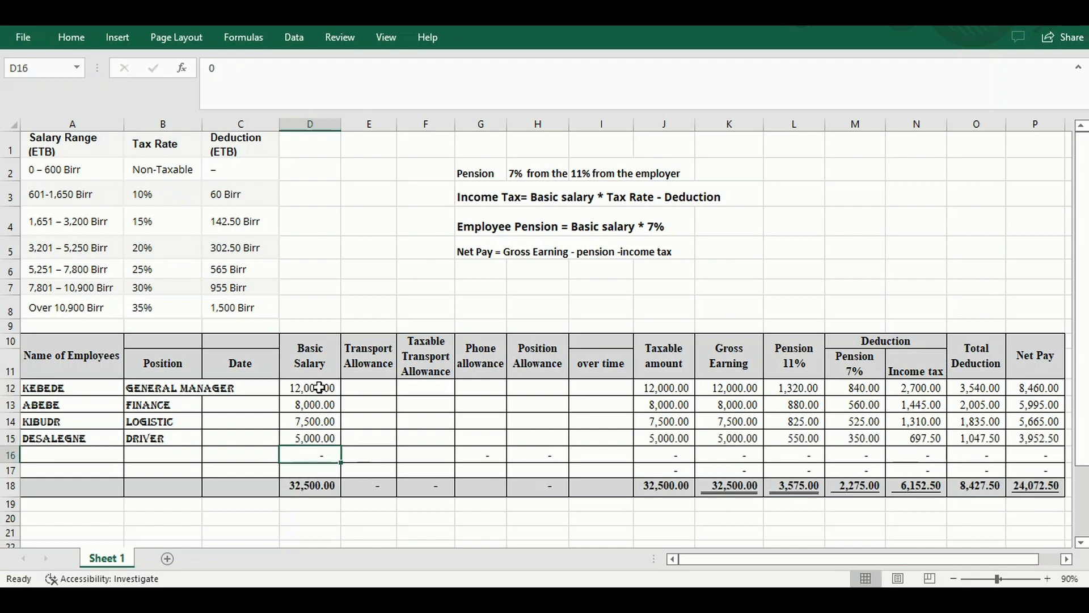
Enter a transport allowance of 600 in E12 and fill it down to E15 for all four employees
{"action": "key", "text": "Up"}
{"action": "key", "text": "Up"}
{"action": "key", "text": "Right"}
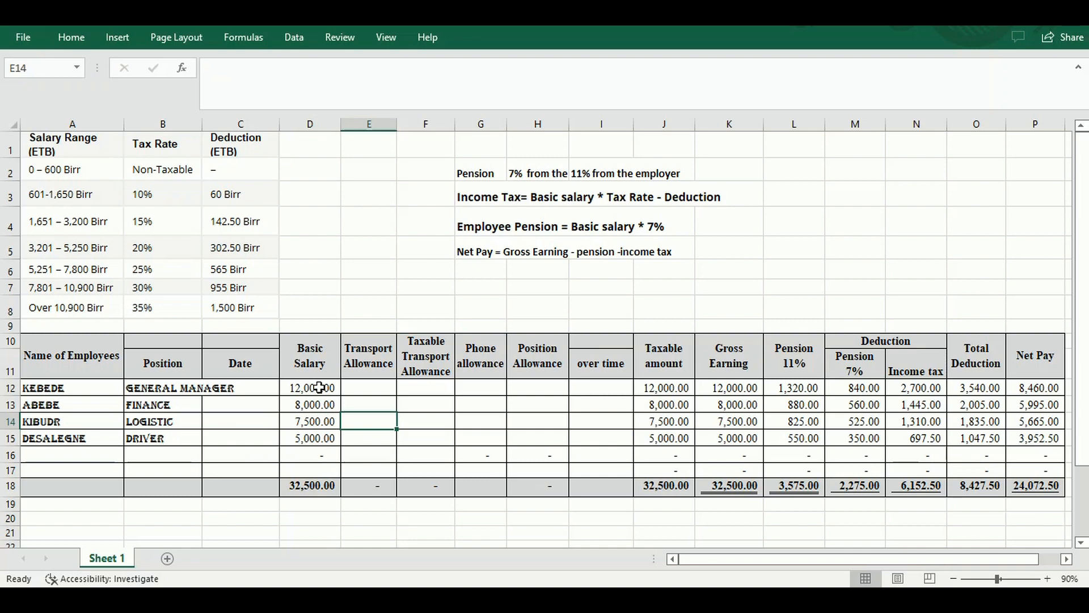
{"action": "key", "text": "Up"}
{"action": "key", "text": "Up"}
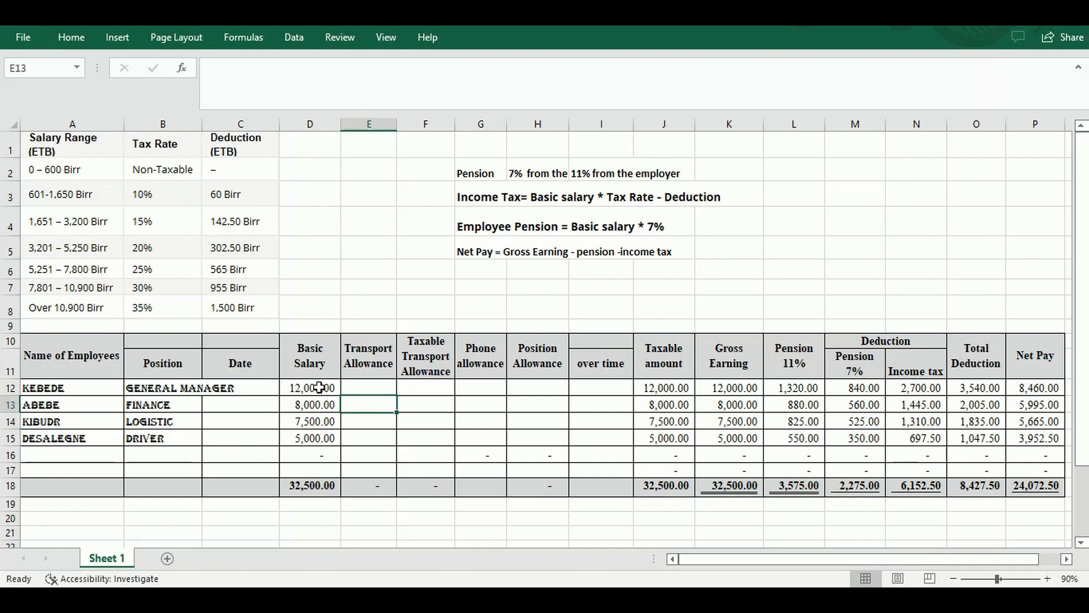
{"action": "type", "text": "600"}
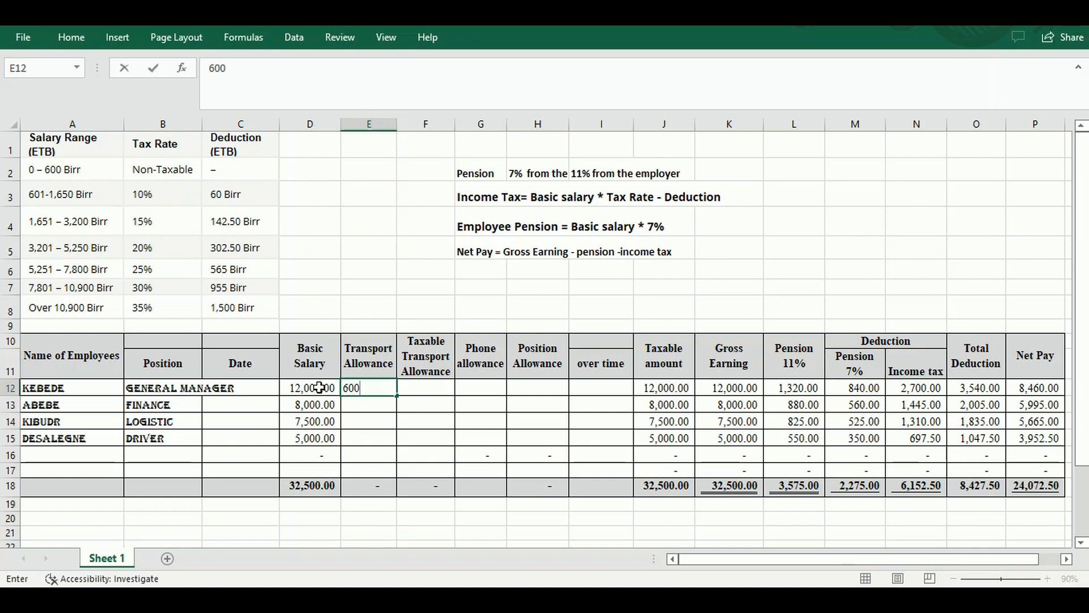
{"action": "key", "text": "Return"}
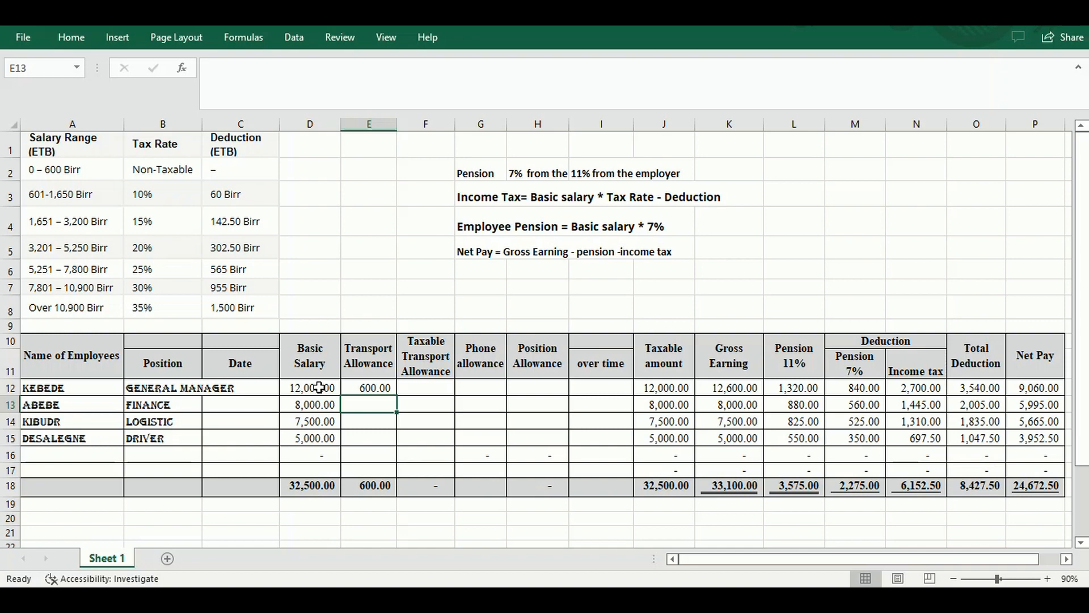
{"action": "key", "text": "Up"}
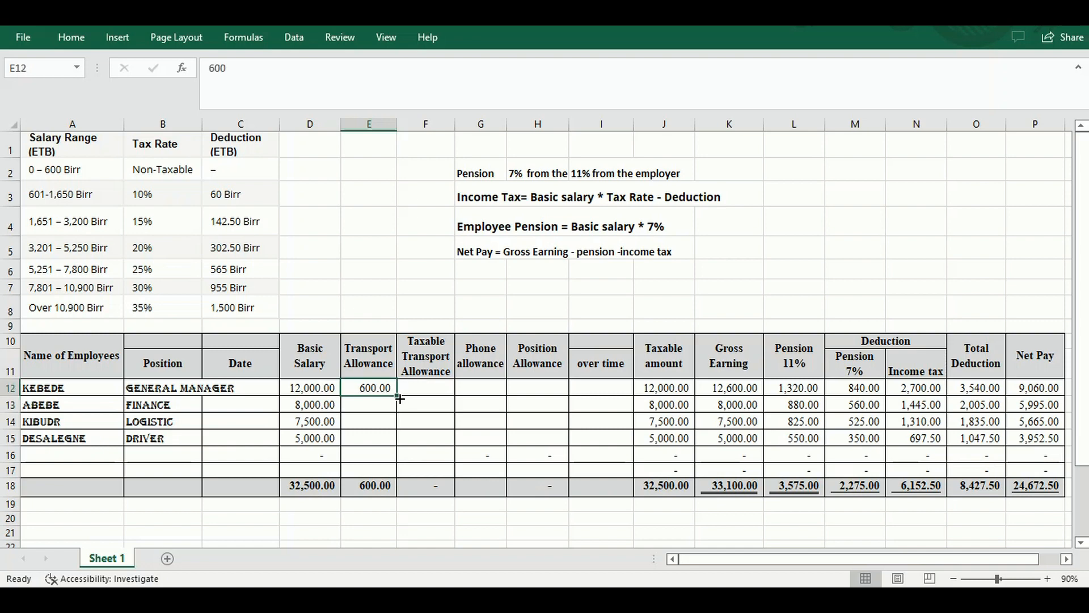
{"action": "left_click_drag", "start_coordinate": [397, 395], "coordinate": [391, 442]}
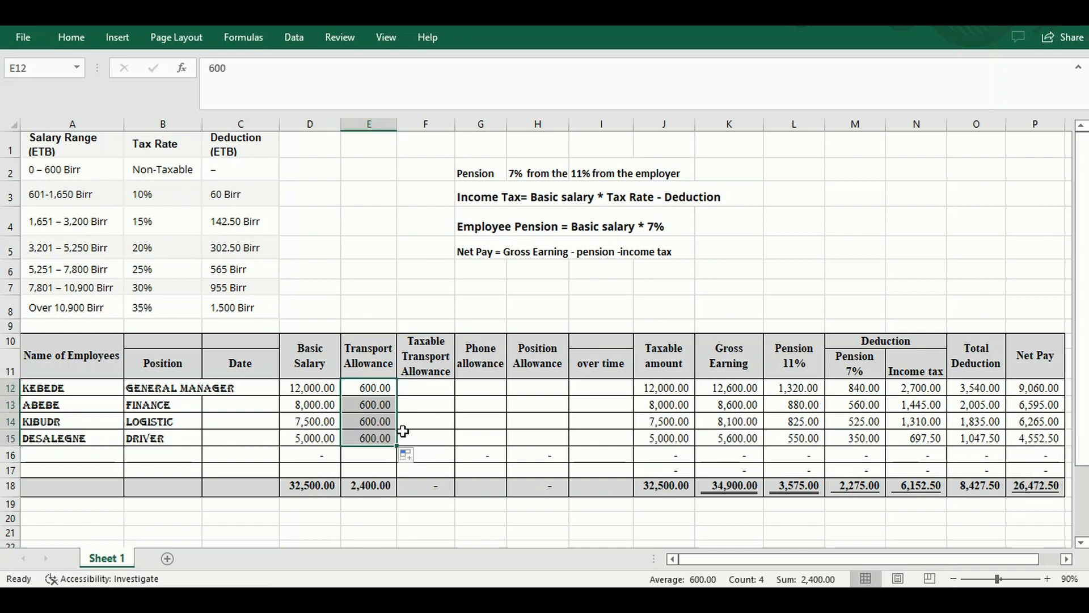
Enter phone allowances of 500 for the general manager and 200 each for the finance and logistic employees
{"action": "left_click", "coordinate": [445, 385]}
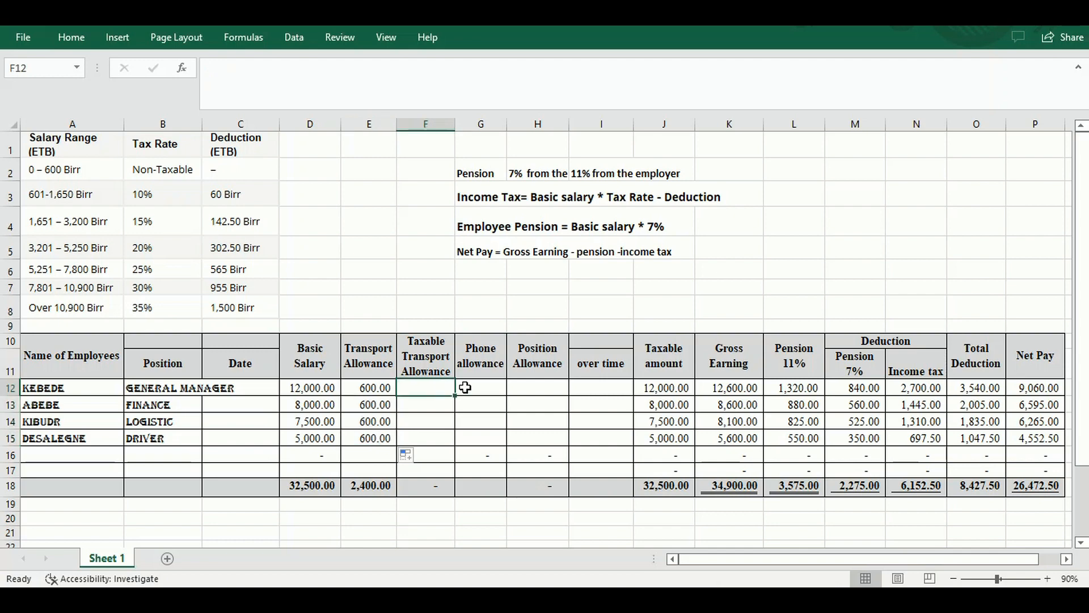
{"action": "left_click", "coordinate": [495, 389]}
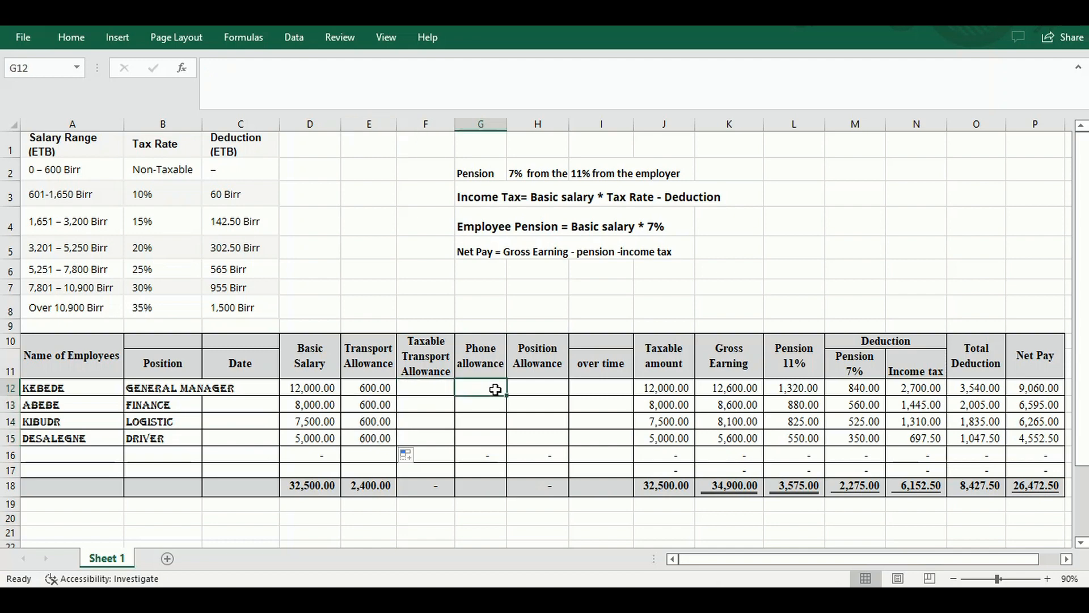
{"action": "type", "text": "500"}
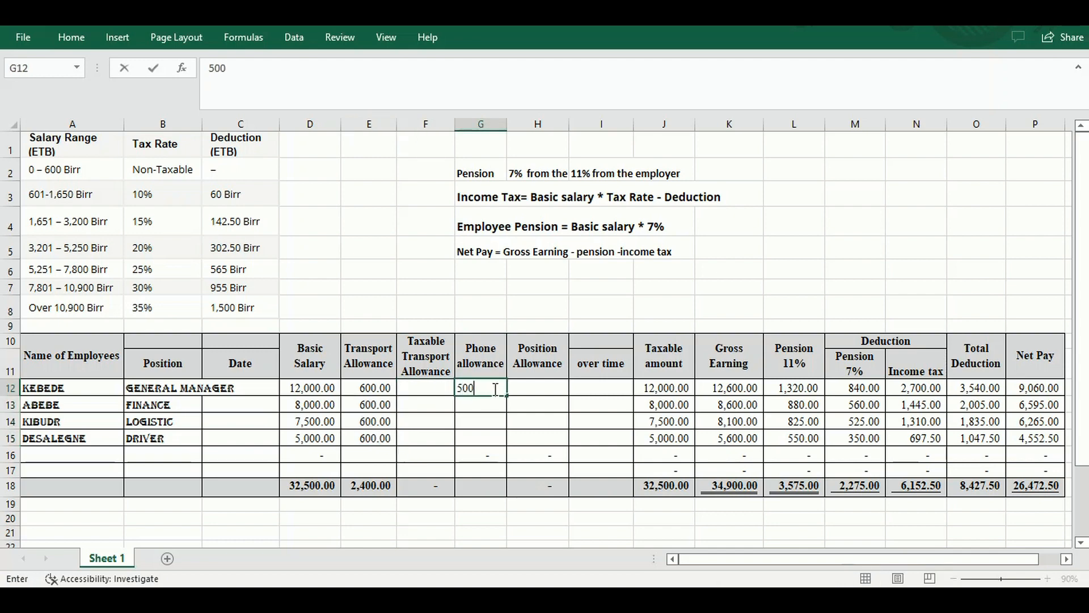
{"action": "key", "text": "Return"}
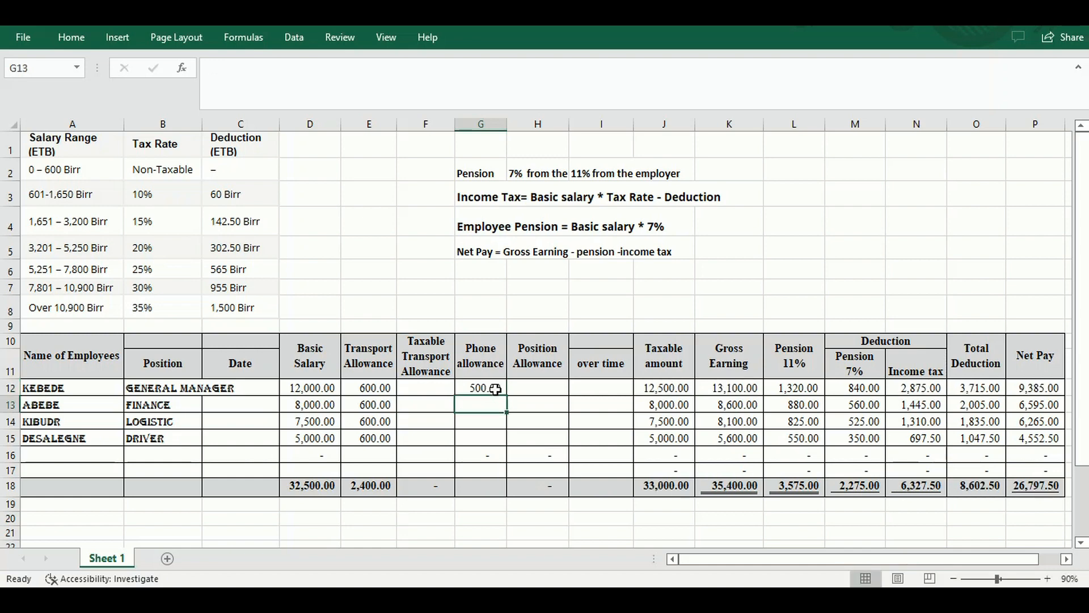
{"action": "type", "text": "200"}
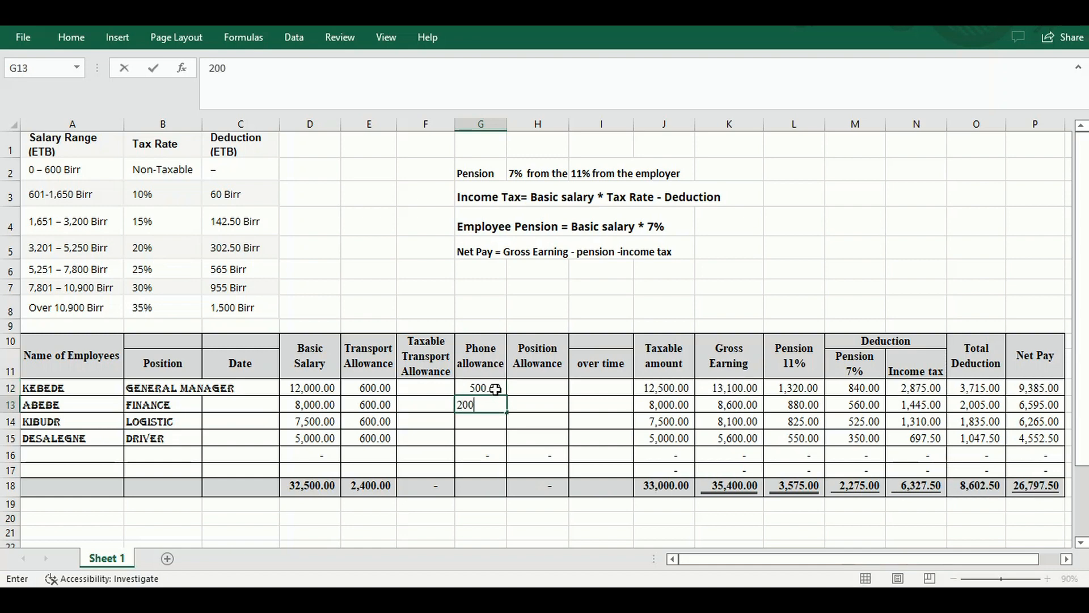
{"action": "key", "text": "Return"}
{"action": "type", "text": "200"}
{"action": "key", "text": "Return"}
Enter a position allowance of 1000 for the general manager in H12
{"action": "key", "text": "Right"}
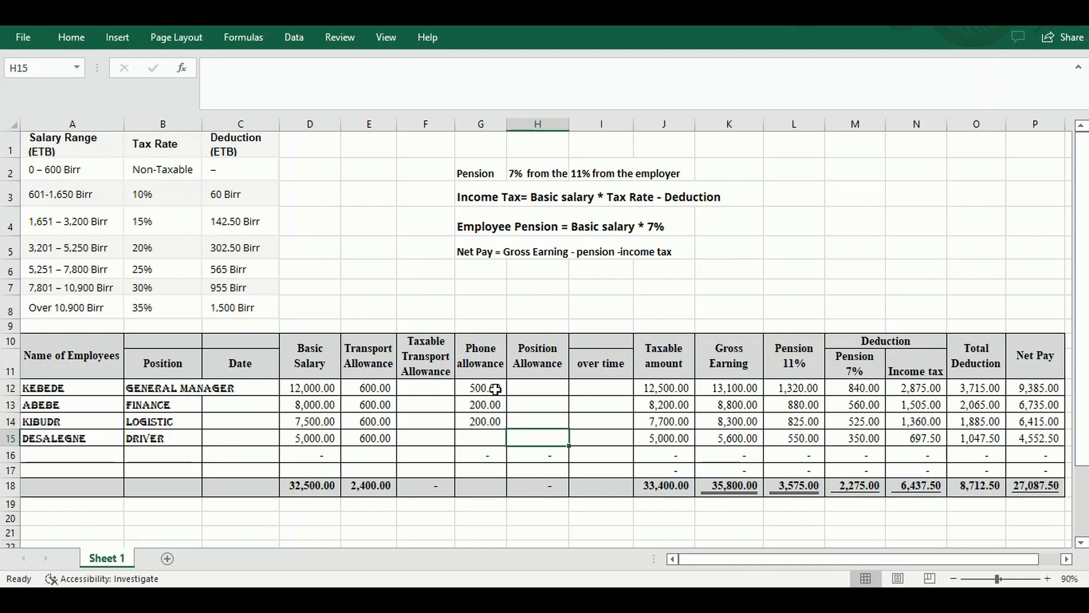
{"action": "key", "text": "Up"}
{"action": "key", "text": "Up"}
{"action": "key", "text": "Up"}
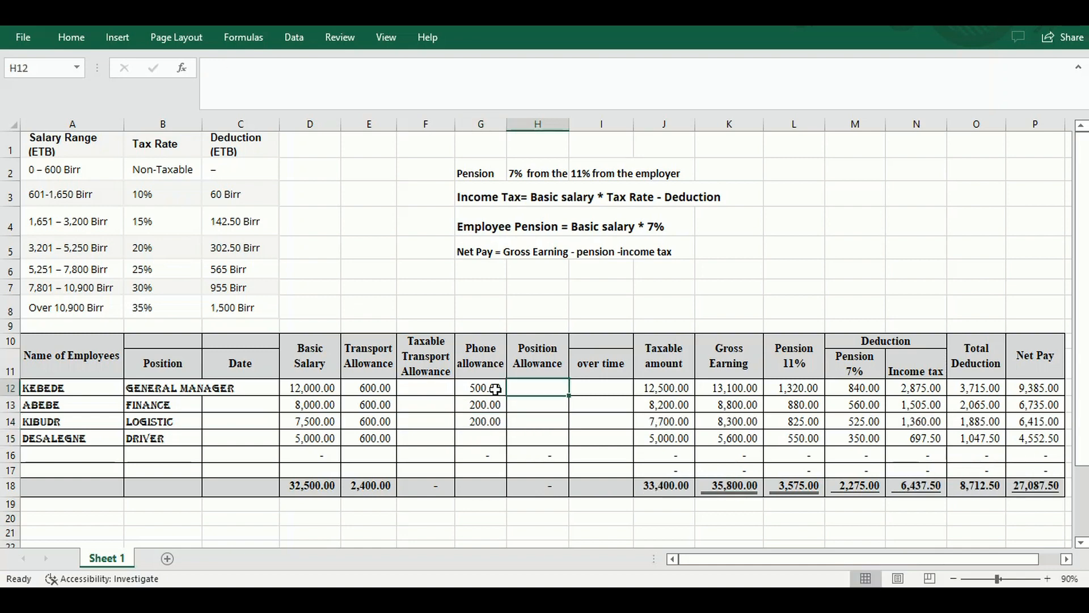
{"action": "type", "text": "1000"}
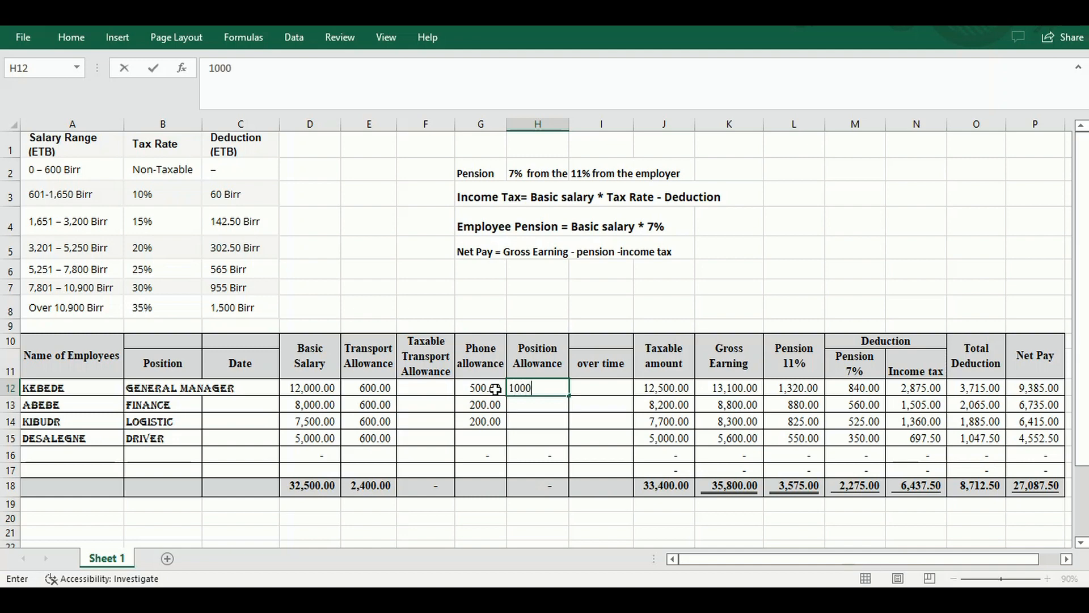
{"action": "key", "text": "Return"}
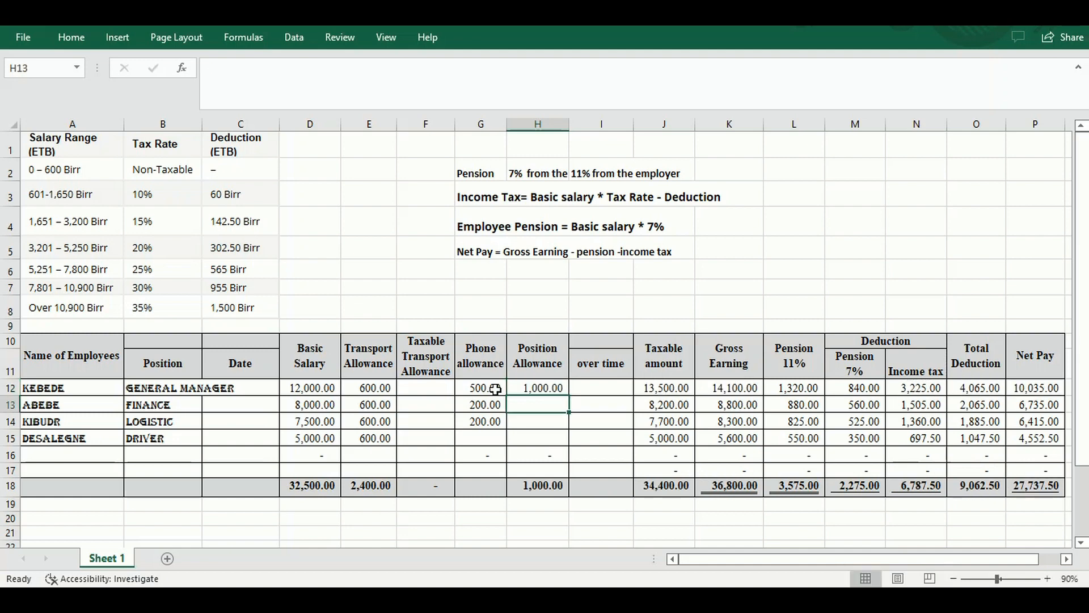
Enter an overtime amount of 700 for the driver in I15
{"action": "key", "text": "Down"}
{"action": "key", "text": "Right"}
{"action": "key", "text": "Down"}
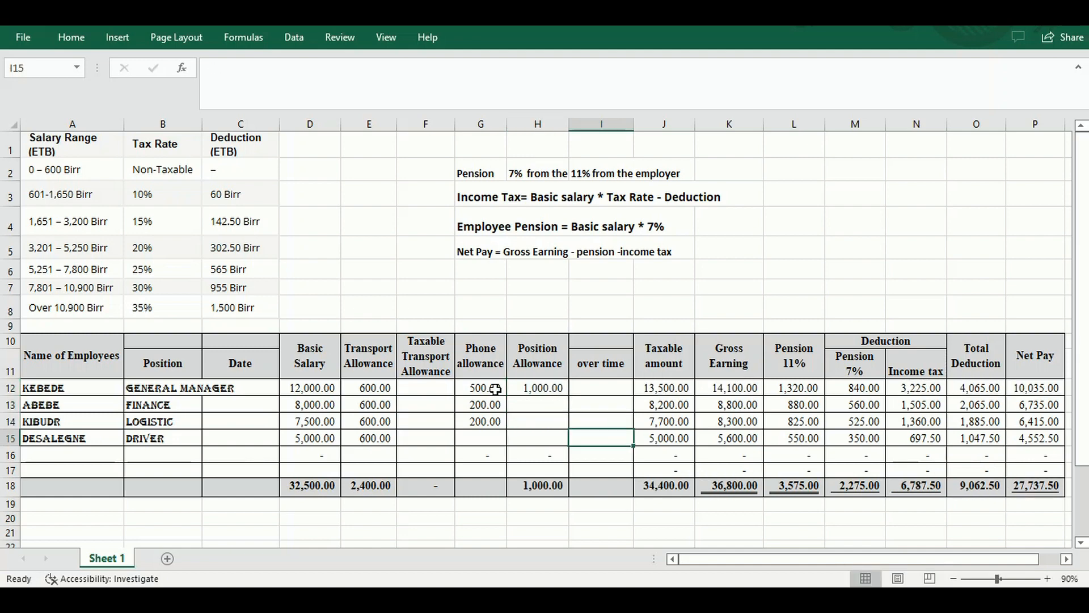
{"action": "type", "text": "700"}
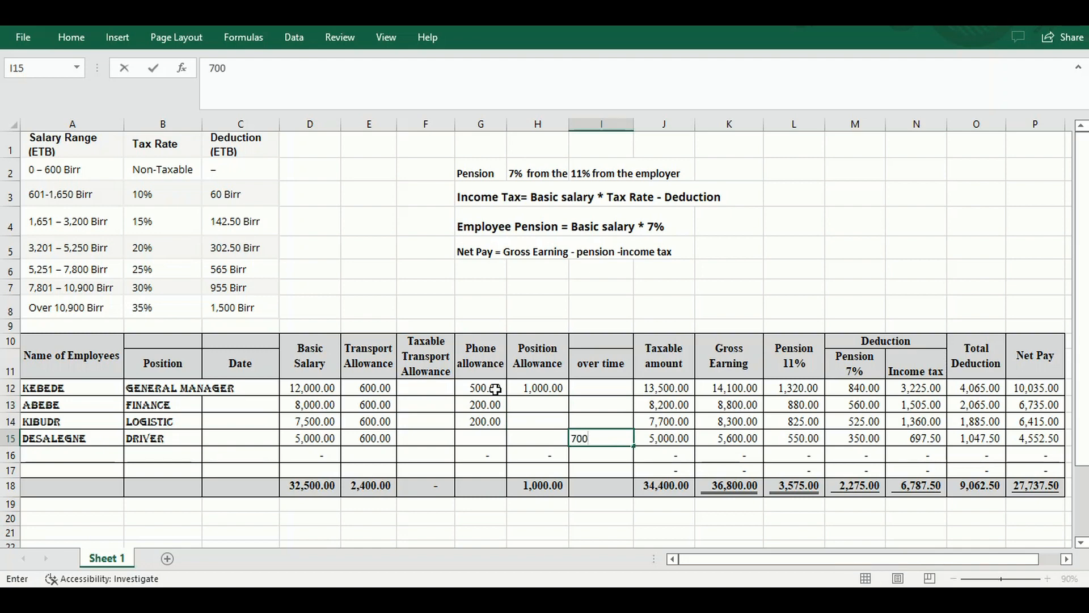
{"action": "key", "text": "Right"}
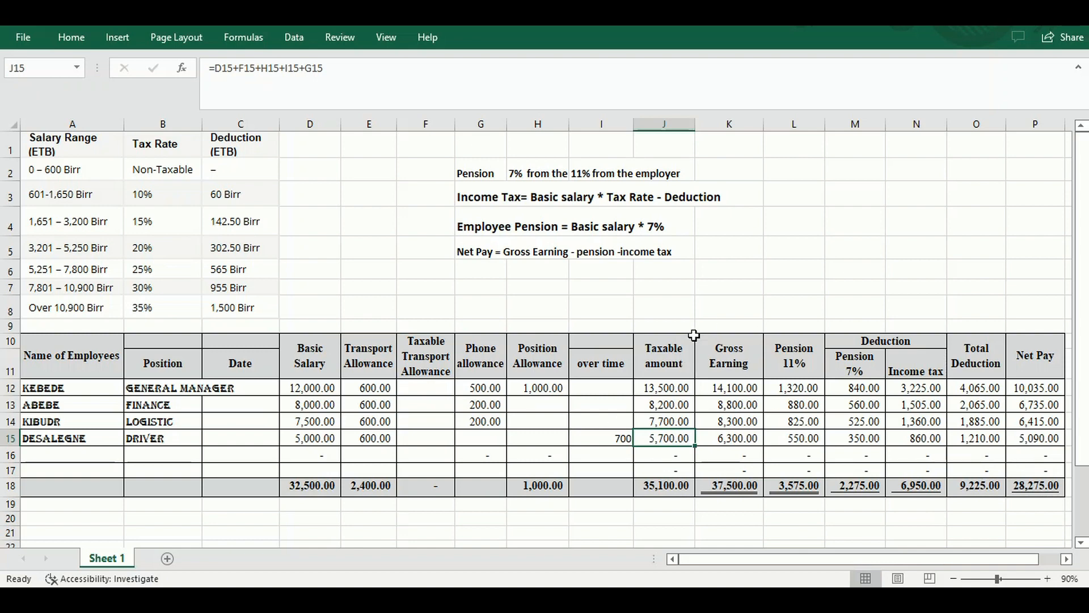
Examine the general manager's taxable amount formula in J12 and gross earning formula in K12, leaving both unchanged
{"action": "double_click", "coordinate": [669, 387]}
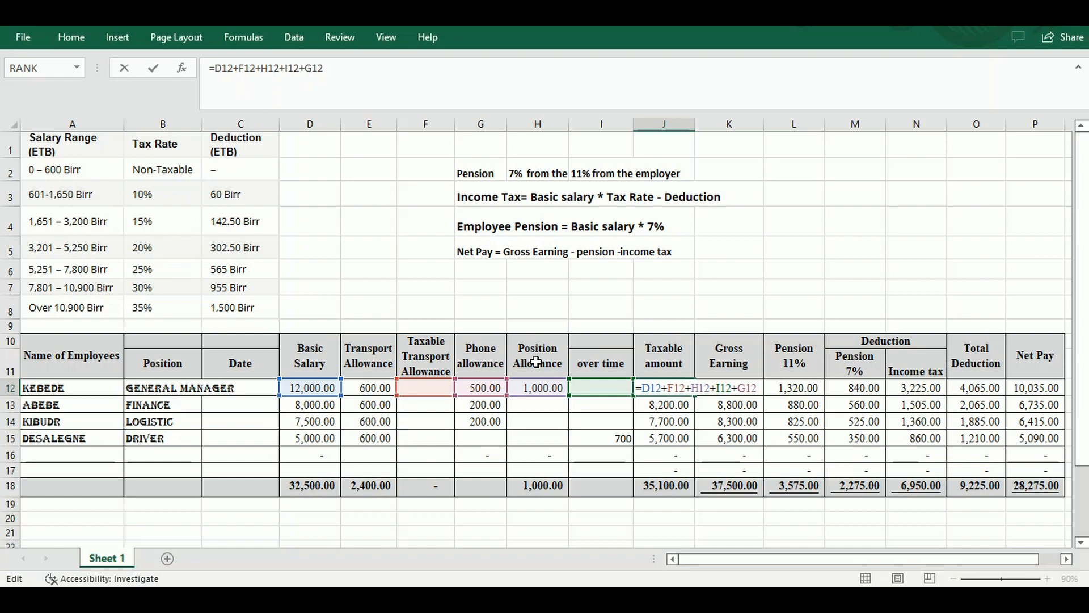
{"action": "key", "text": "Return"}
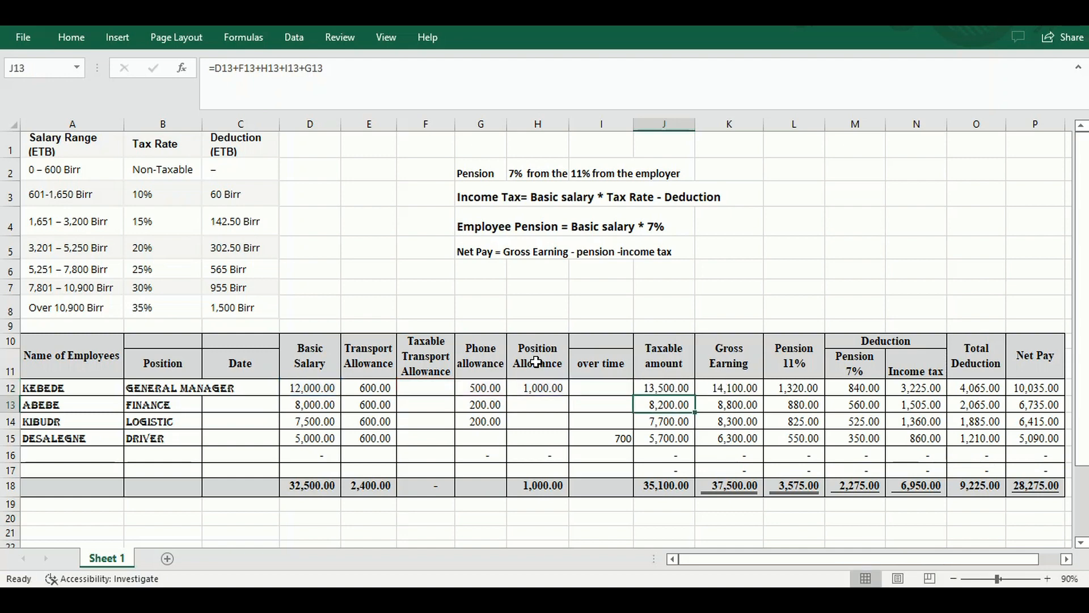
{"action": "double_click", "coordinate": [718, 391]}
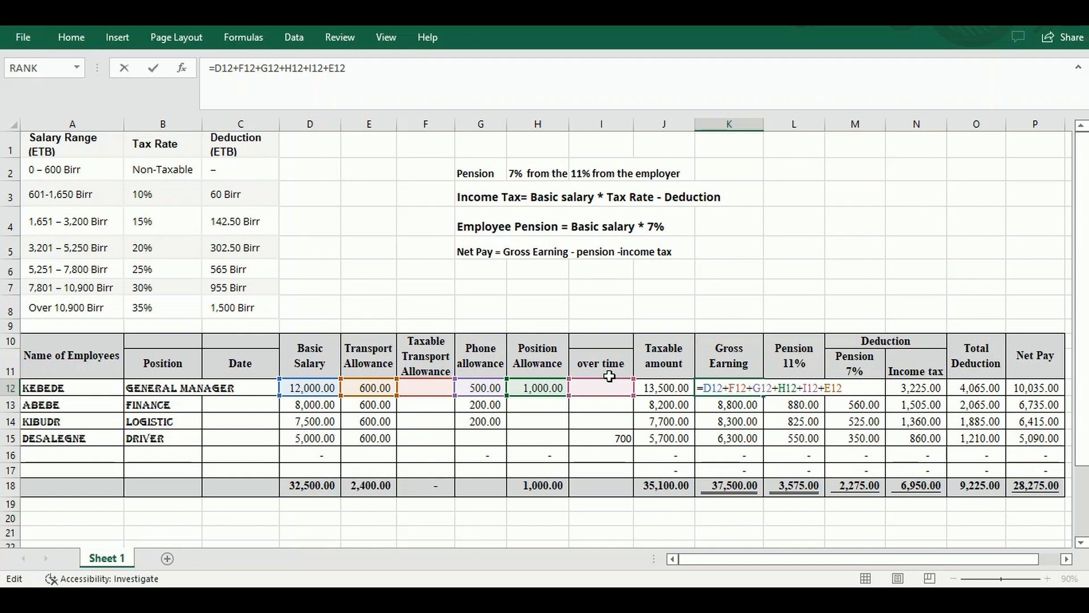
{"action": "key", "text": "Return"}
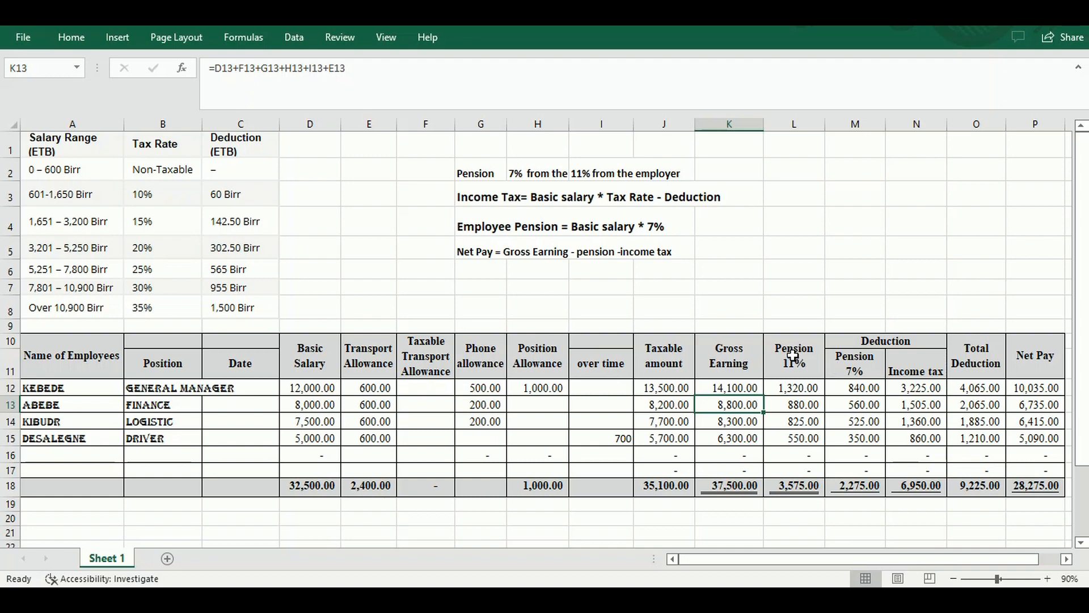
Examine the 11% pension formula in L12 and the 7% pension deduction formula in M12
{"action": "left_click", "coordinate": [789, 389]}
{"action": "double_click", "coordinate": [789, 389]}
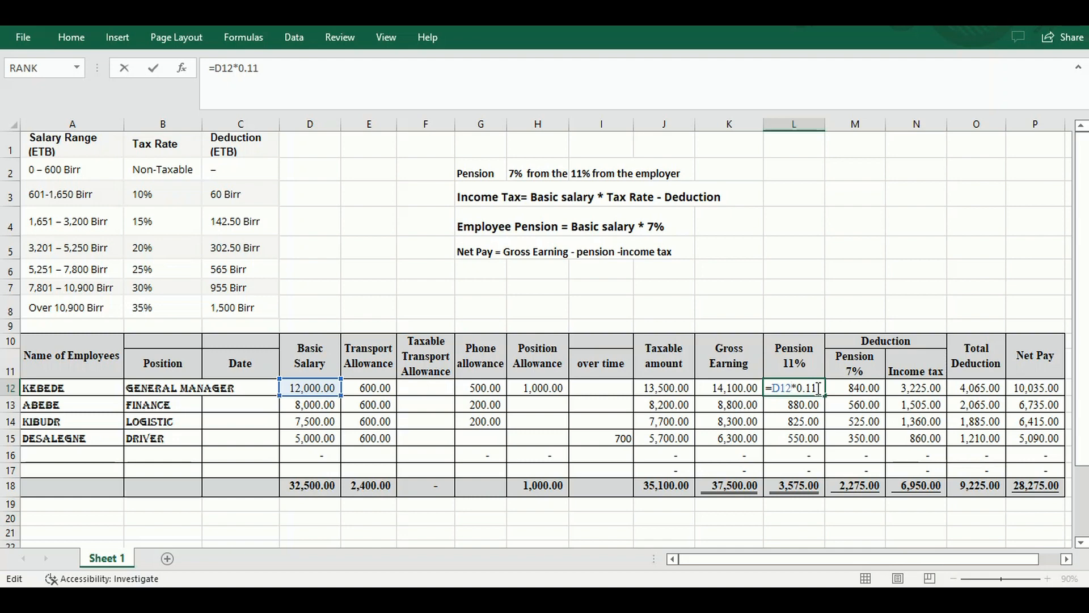
{"action": "key", "text": "Return"}
{"action": "left_click", "coordinate": [856, 389]}
{"action": "key", "text": "ctrl+Down"}
{"action": "double_click", "coordinate": [856, 389]}
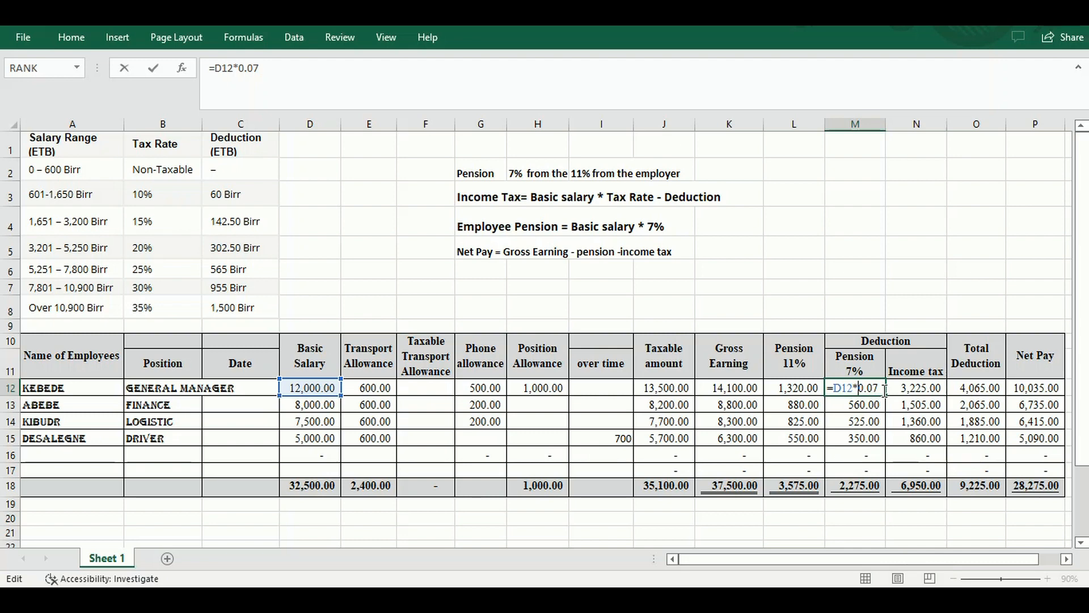
{"action": "key", "text": "Return"}
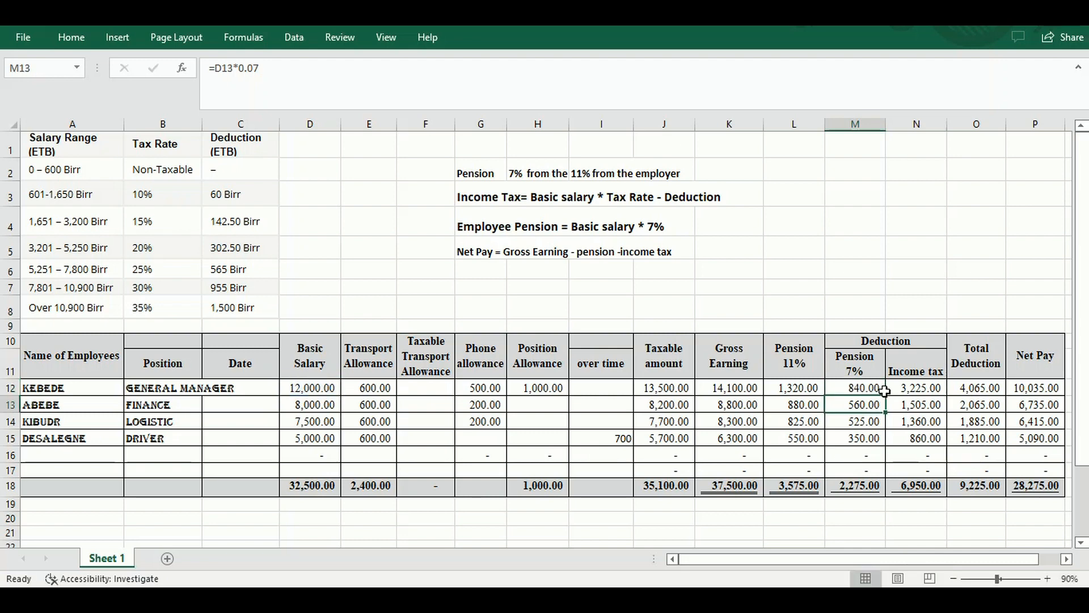
Examine the nested IF formula for the general manager's income tax in N12
{"action": "double_click", "coordinate": [916, 389]}
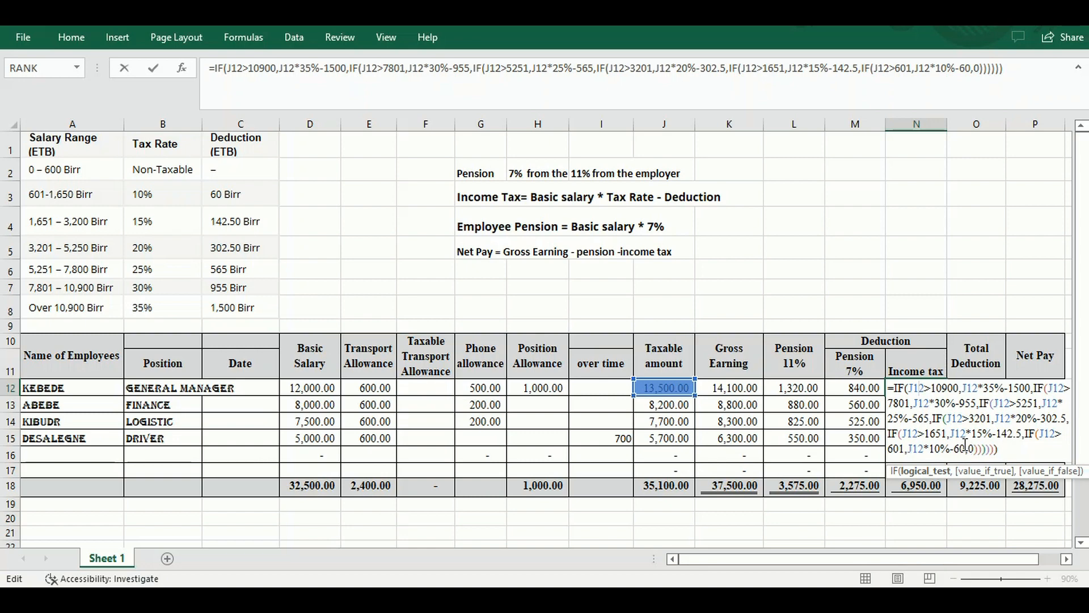
{"action": "key", "text": "Escape"}
{"action": "key", "text": "Return"}
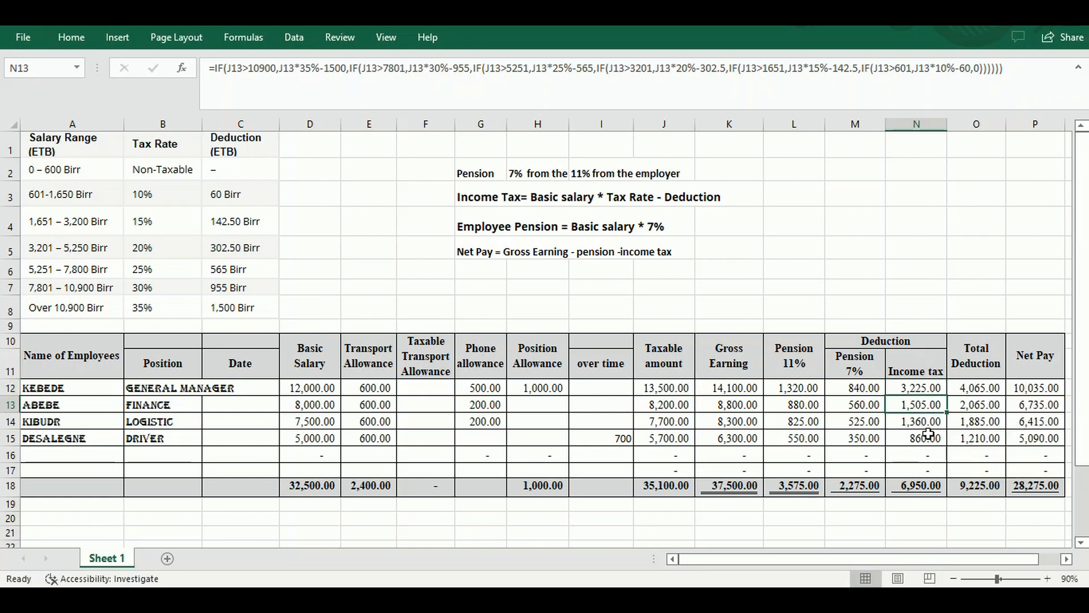
Examine the general manager's total deduction formula in O12 and net pay formula in P12
{"action": "double_click", "coordinate": [977, 385]}
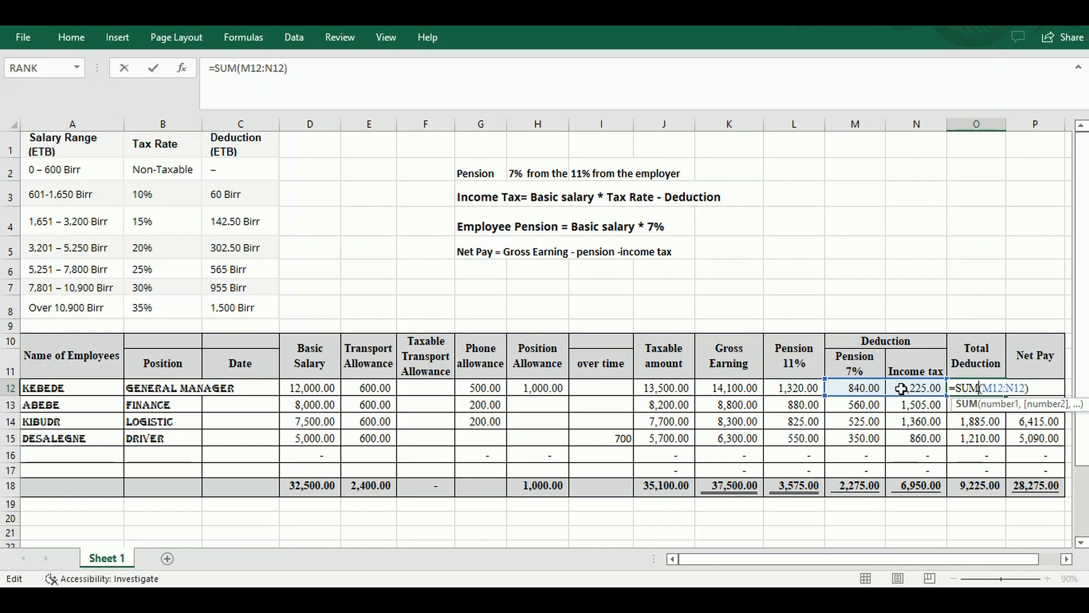
{"action": "key", "text": "Return"}
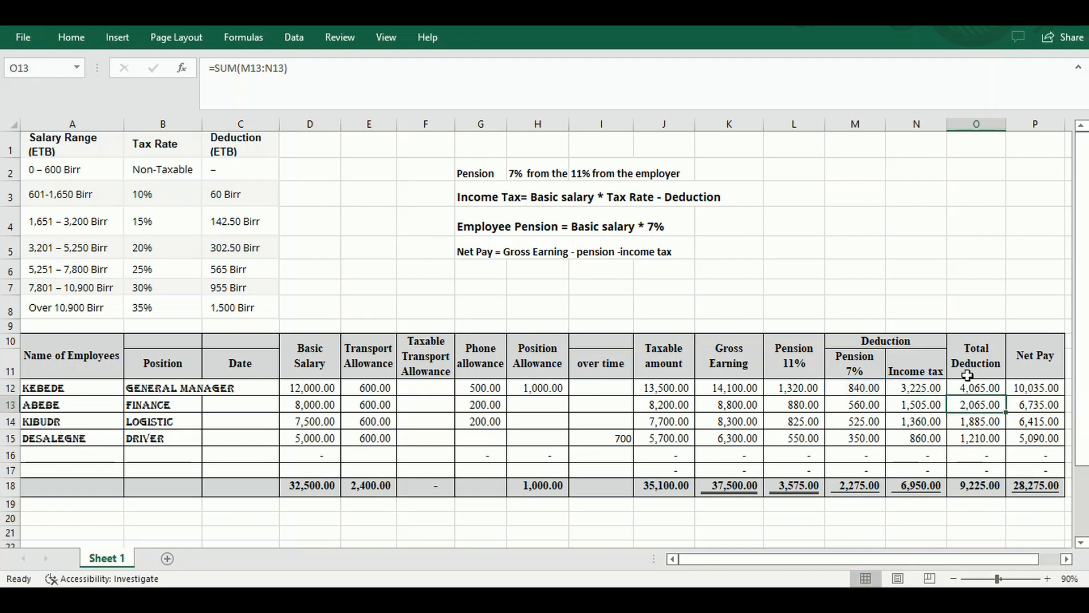
{"action": "left_click", "coordinate": [1033, 389]}
{"action": "double_click", "coordinate": [1033, 389]}
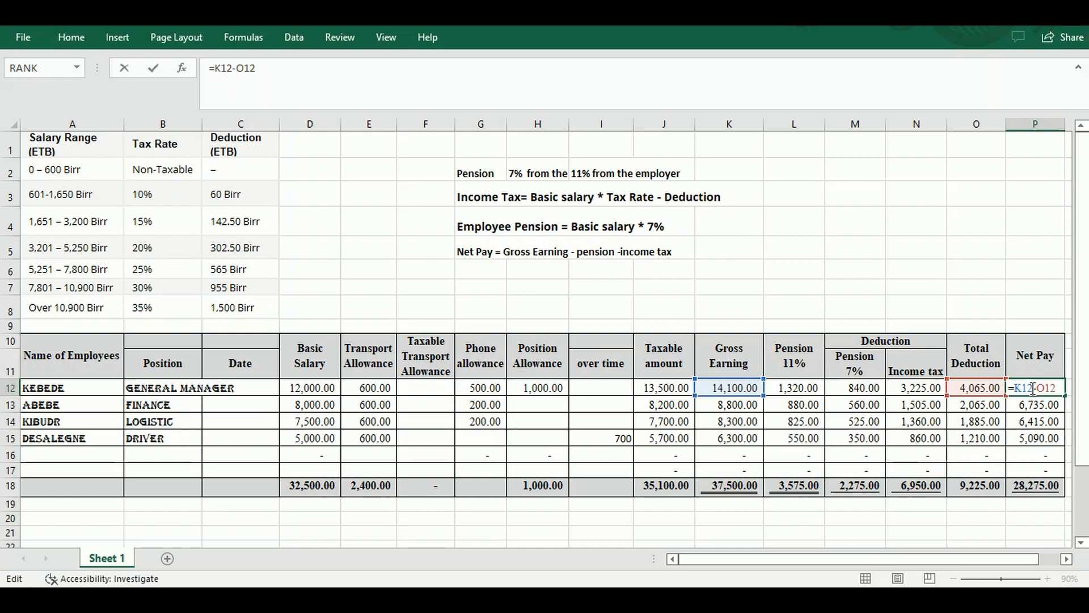
{"action": "key", "text": "Return"}
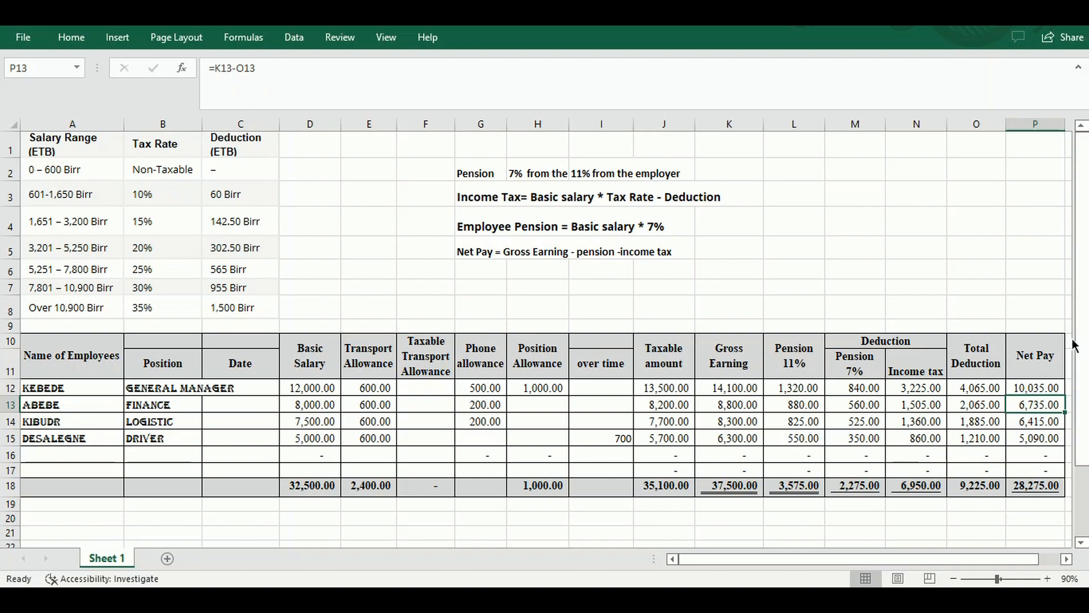
{"action": "left_click", "coordinate": [1066, 559]}
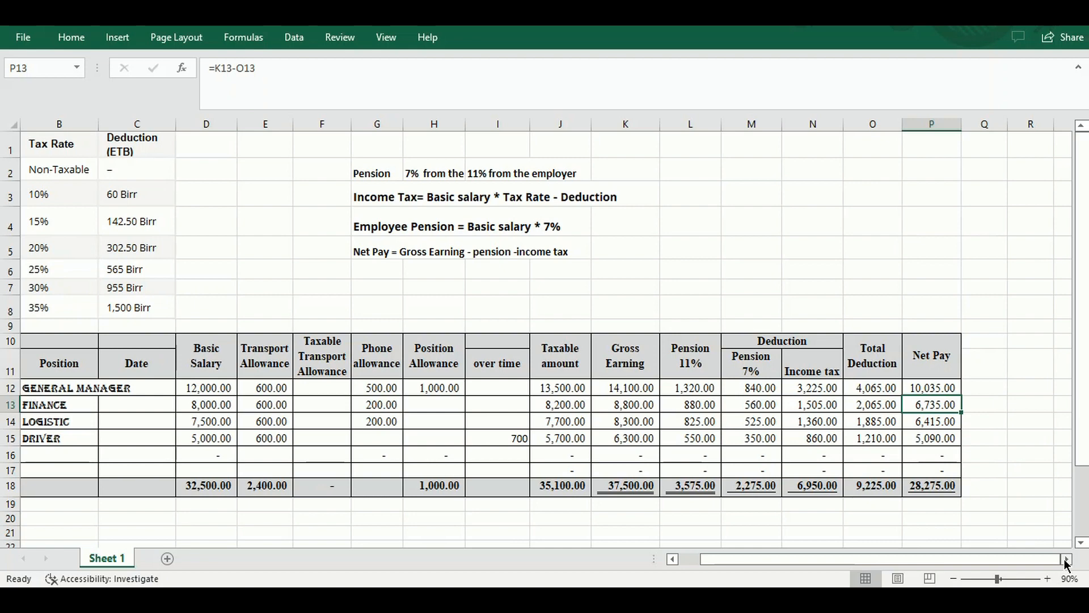